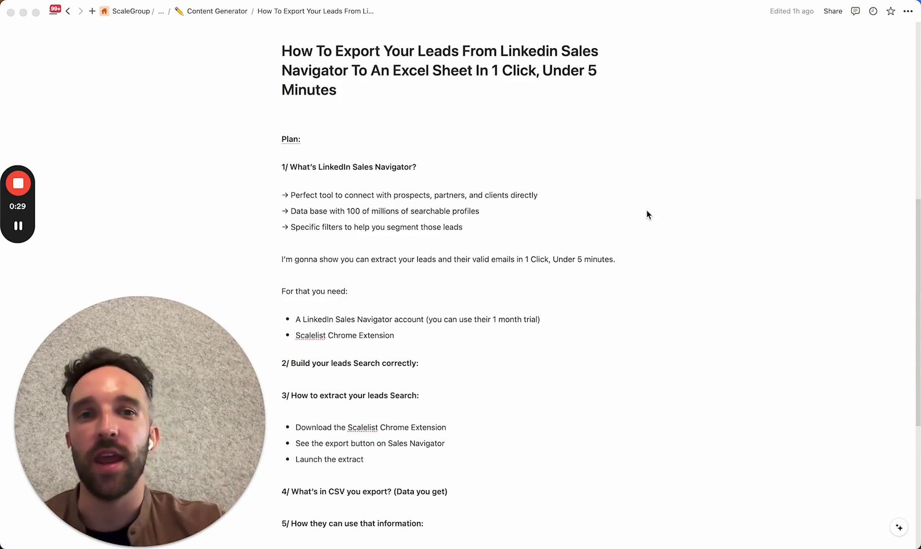
Go to Sales Navigator in Chrome and open an empty Lead search with all filters.
scroll(647, 211, down, 3)
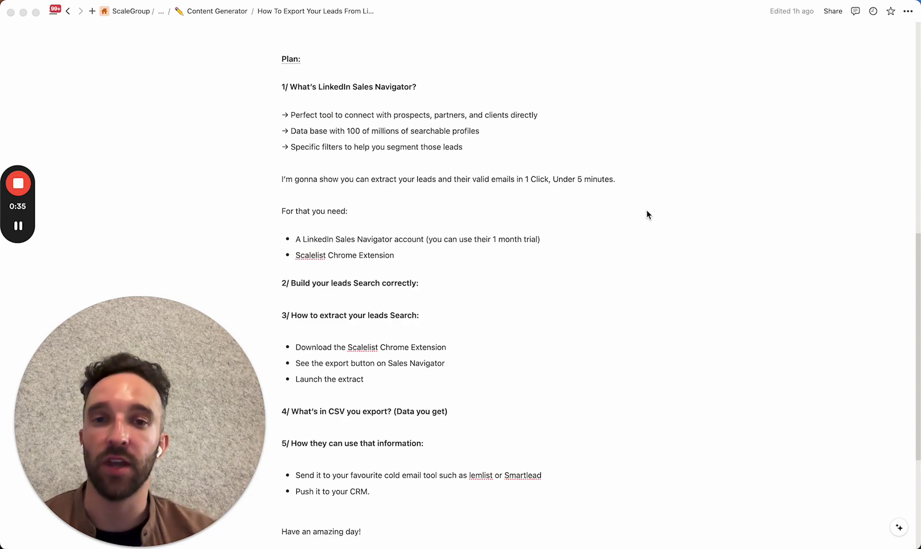
scroll(647, 213, down, 1)
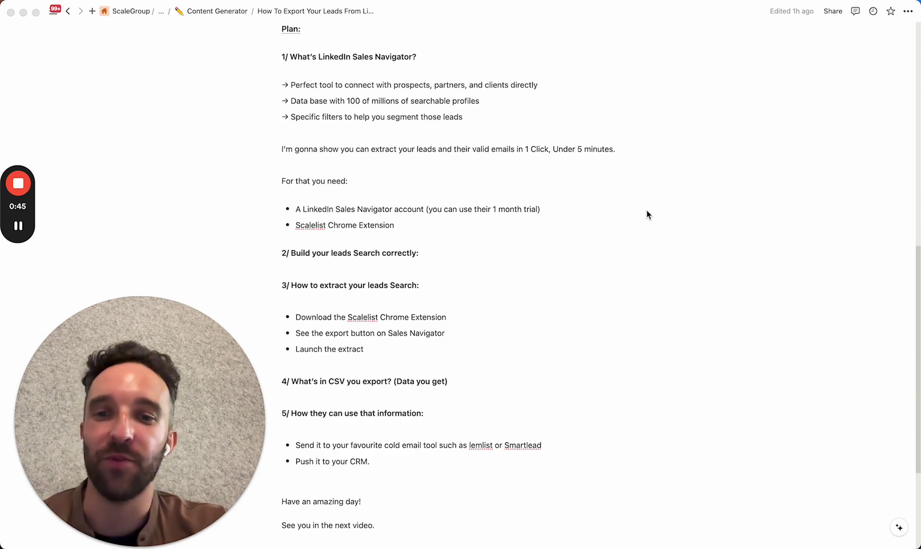
scroll(647, 210, down, 5)
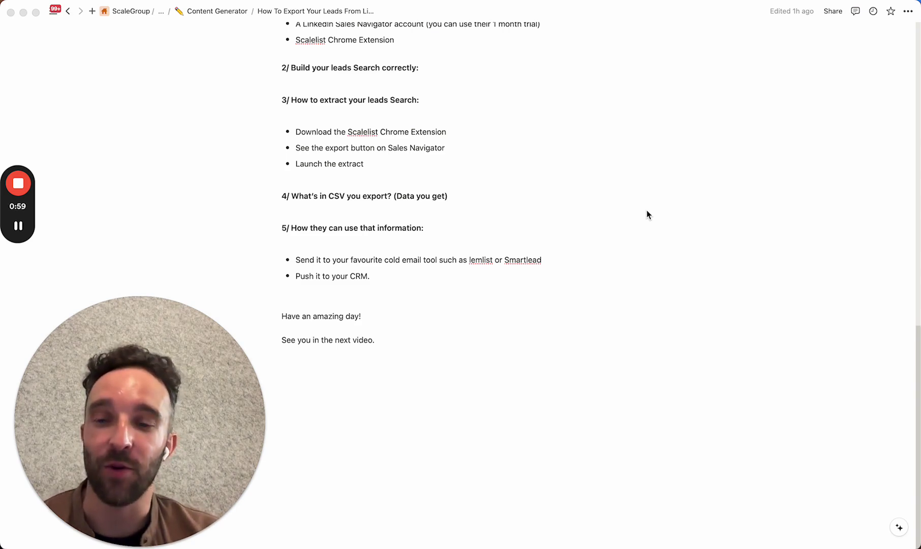
mouse_move(22, 227)
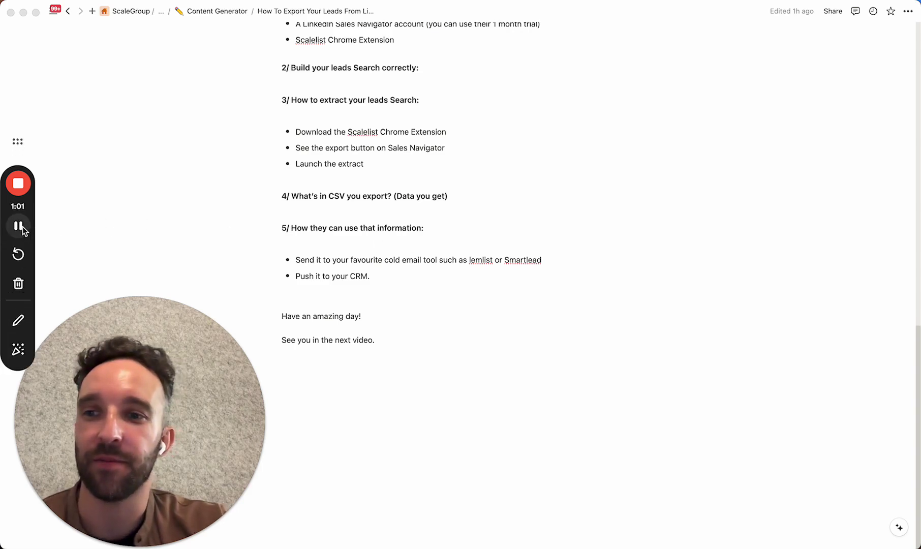
key(super+Tab)
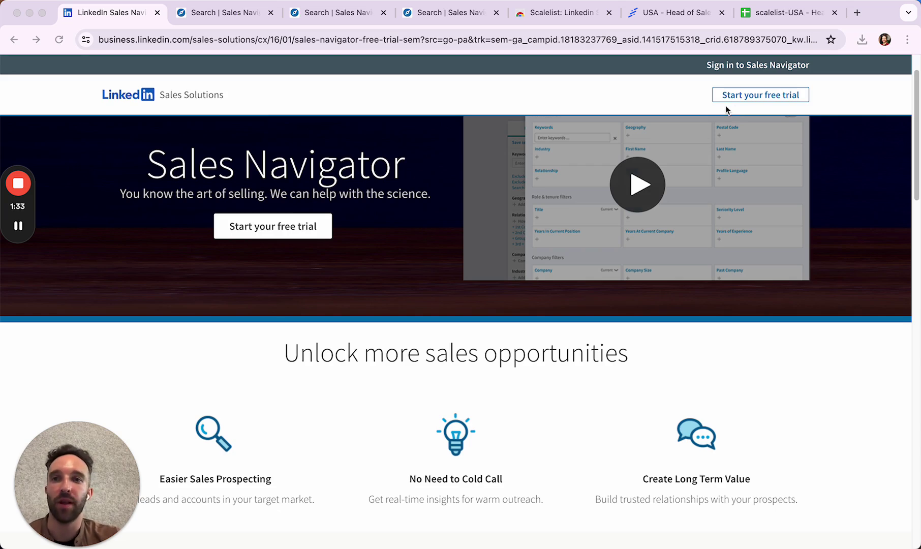
key(ctrl+Tab)
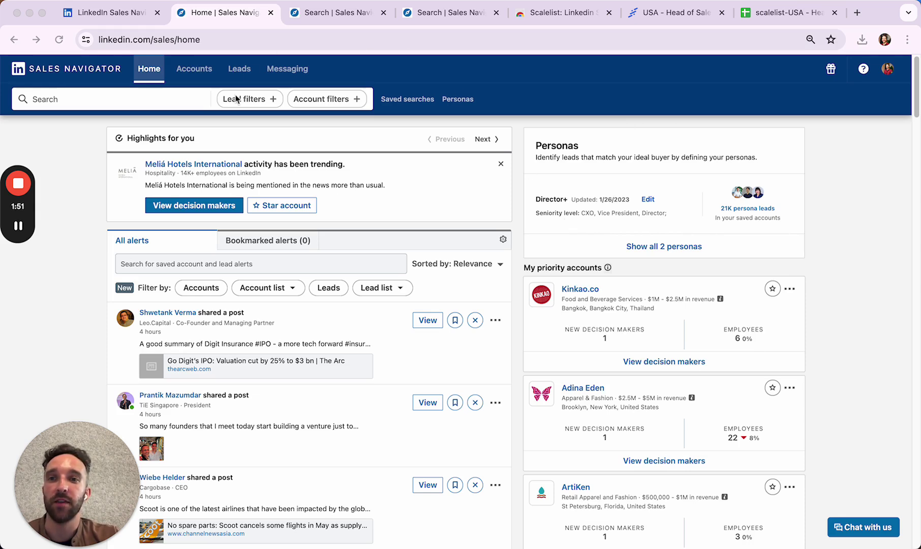
click(315, 13)
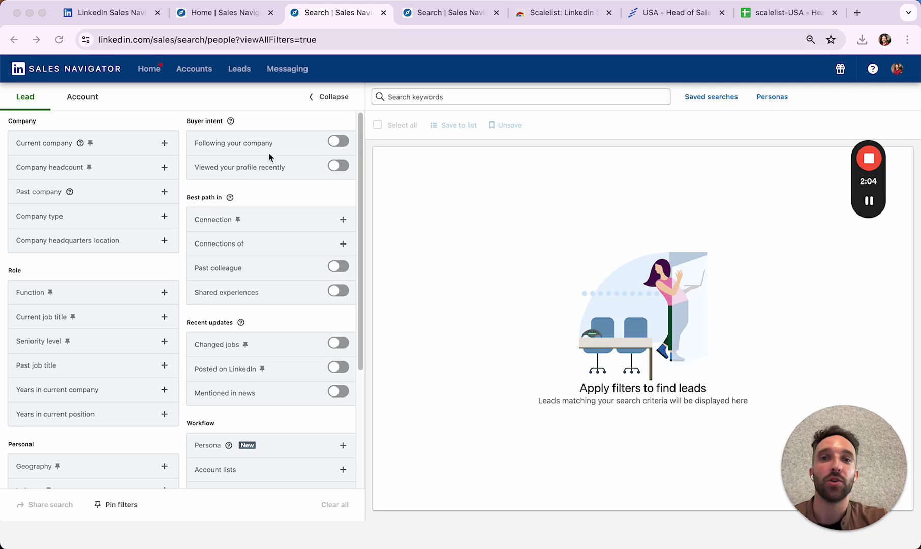
Review the saved Head of Sales search's filters and its 47 lead results.
click(428, 20)
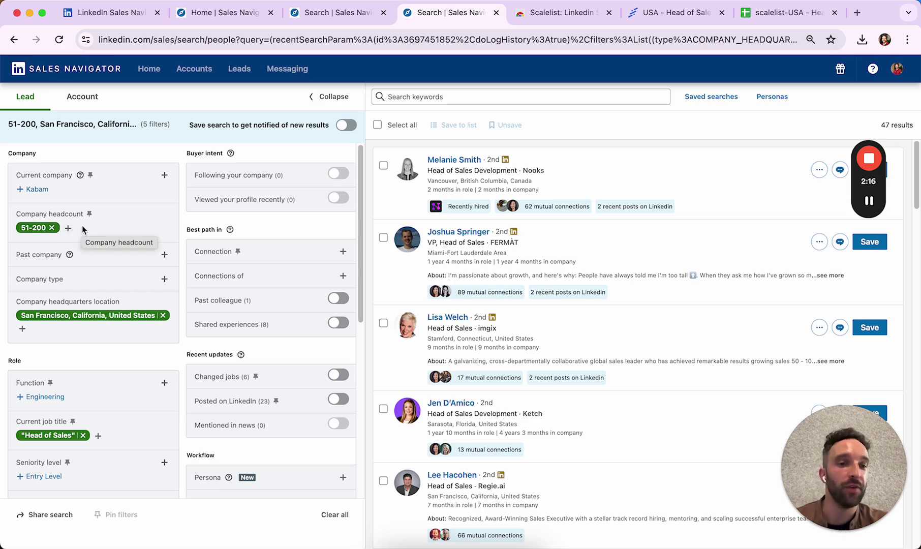
scroll(140, 303, down, 2)
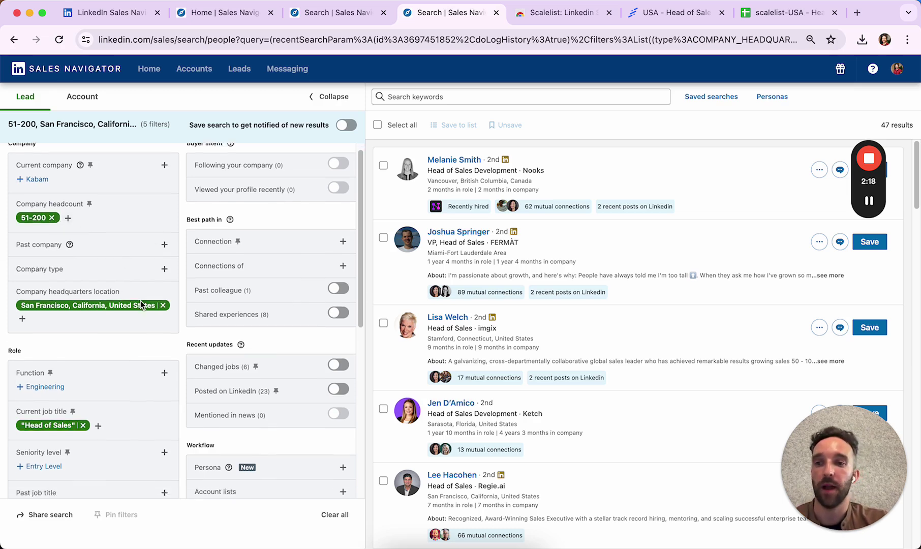
scroll(110, 291, down, 1)
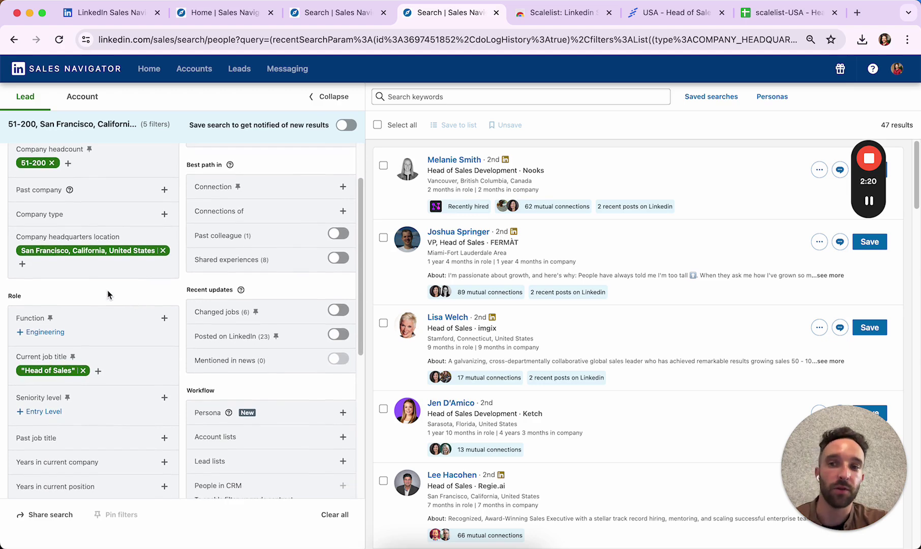
scroll(107, 294, down, 9)
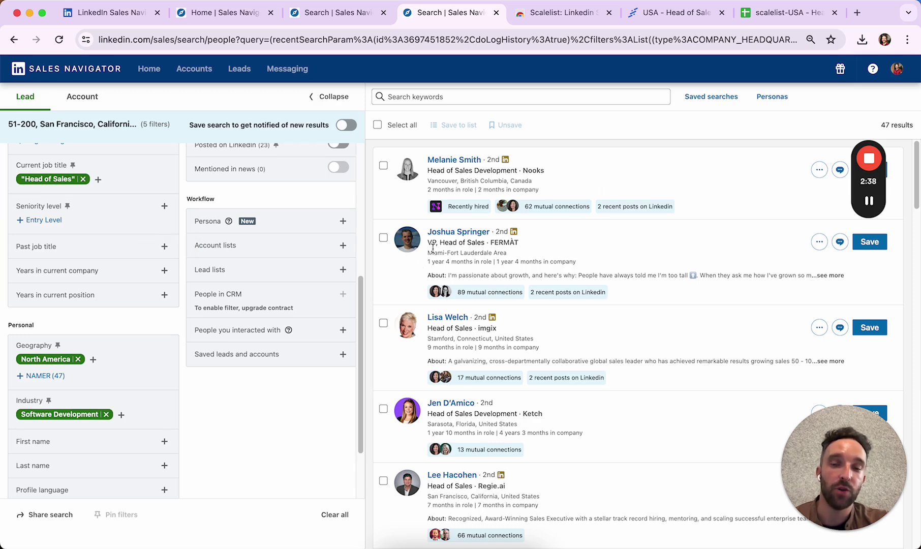
scroll(487, 272, down, 3)
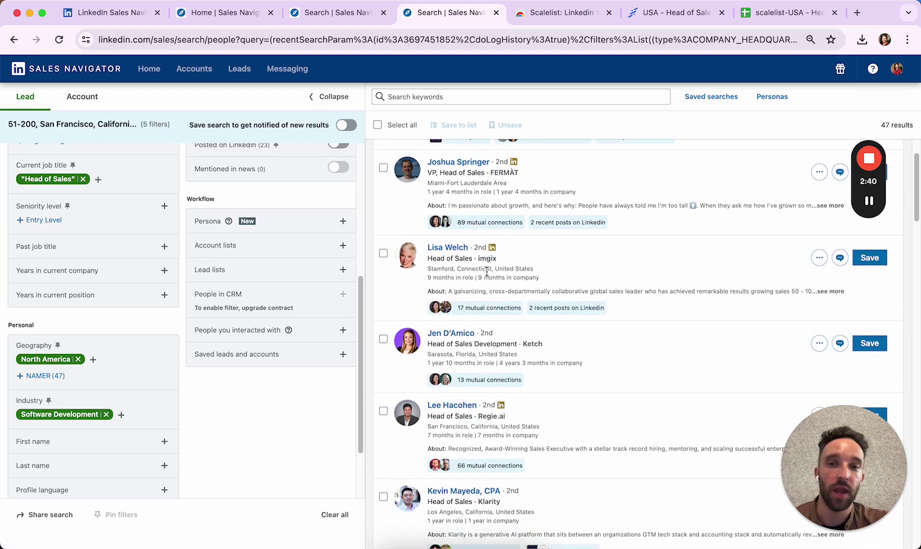
scroll(486, 272, down, 1)
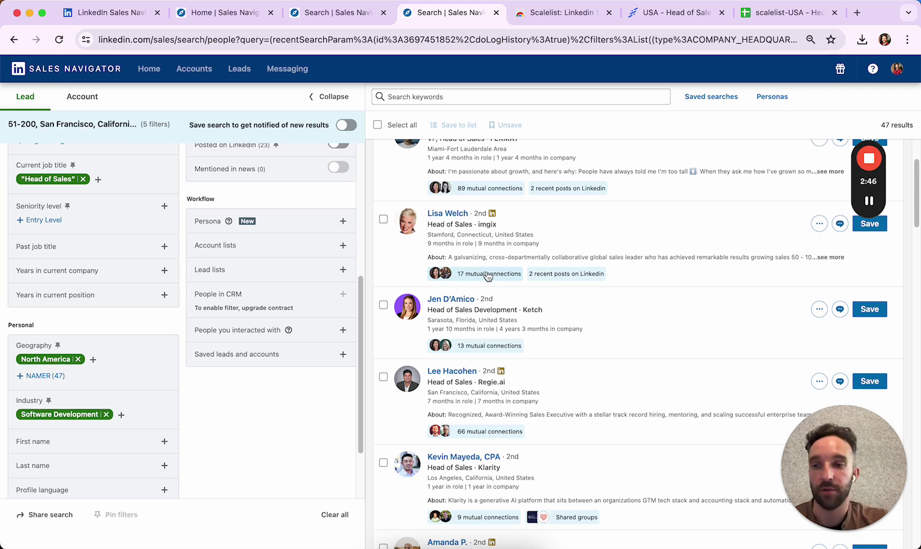
scroll(259, 395, down, 3)
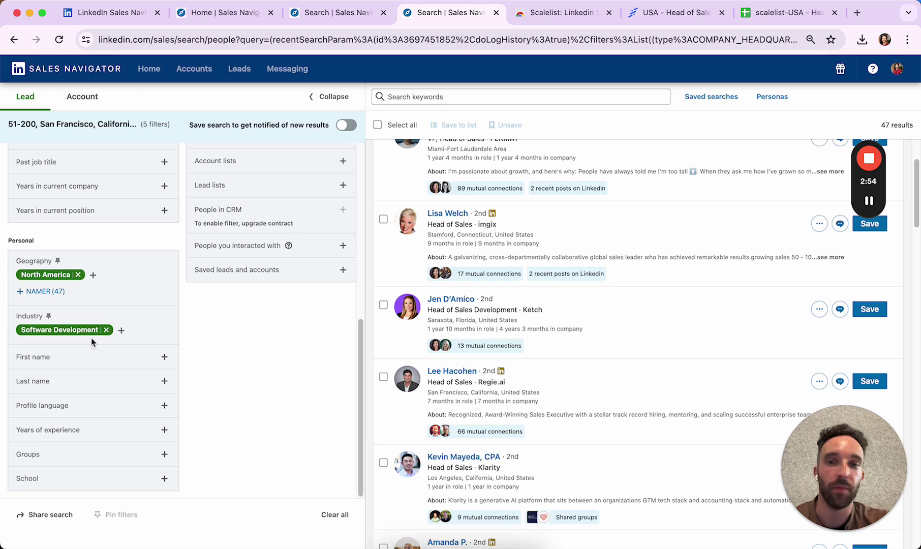
scroll(107, 338, up, 3)
scroll(107, 338, up, 4)
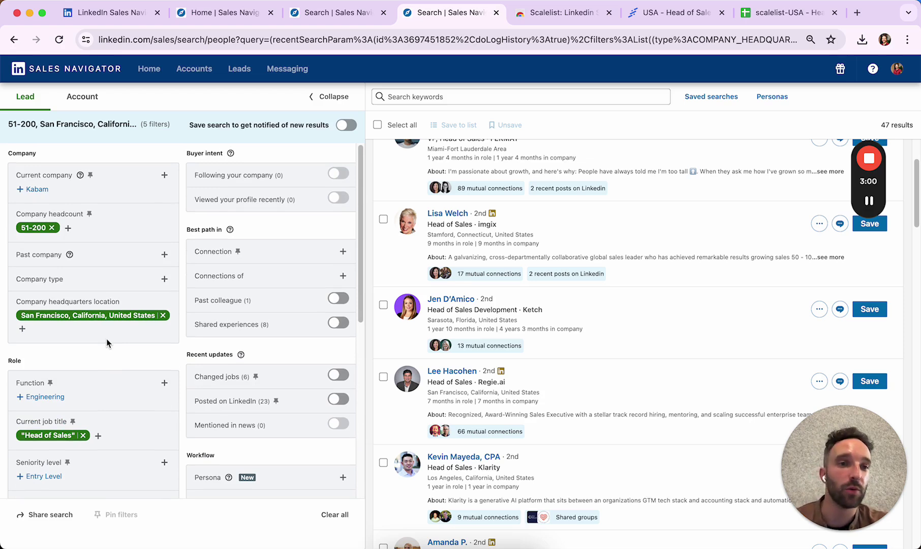
scroll(708, 264, up, 2)
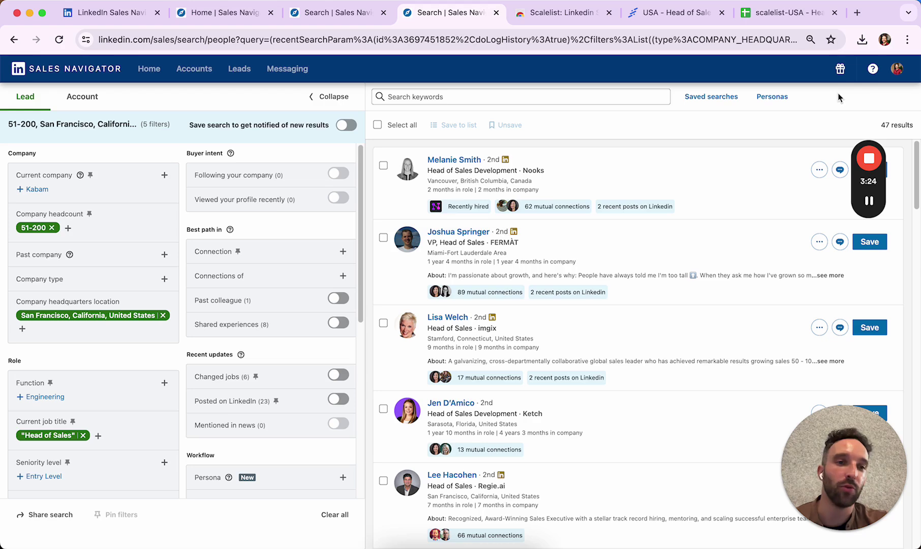
Install the Scalelist: Linkedin Scraper & Email Finder extension from the Chrome Web Store.
key(ctrl+Tab)
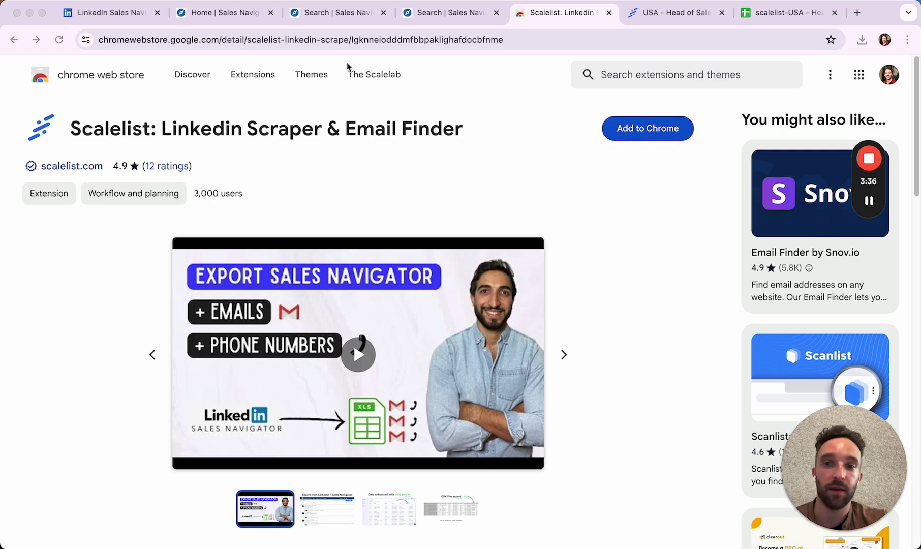
click(639, 133)
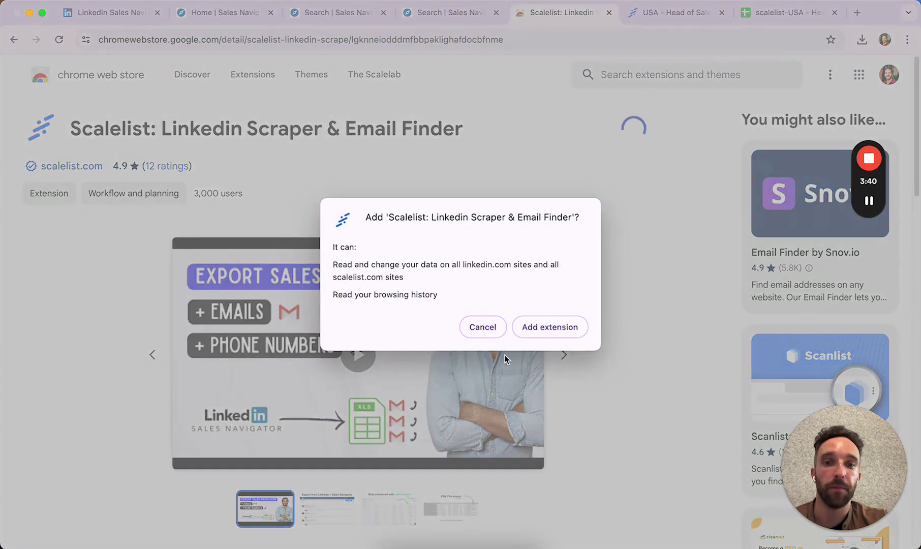
click(534, 334)
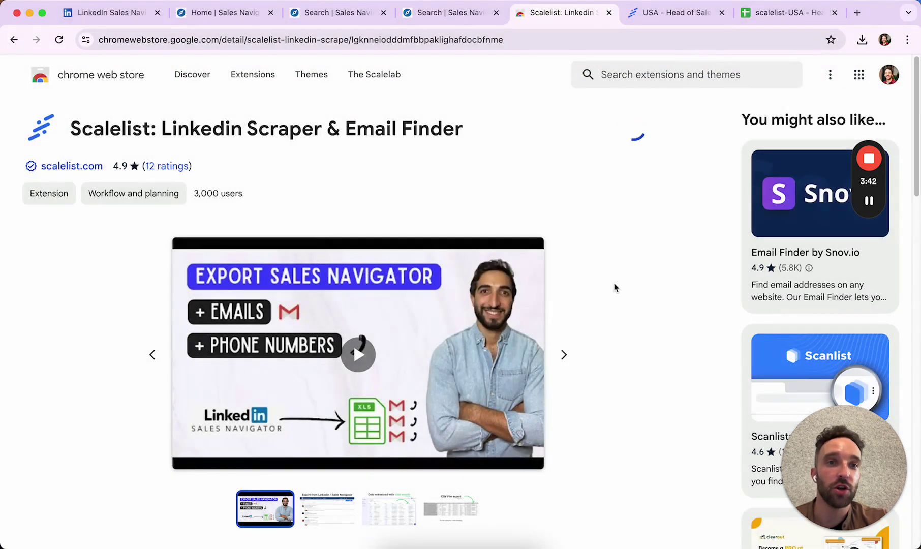
click(799, 71)
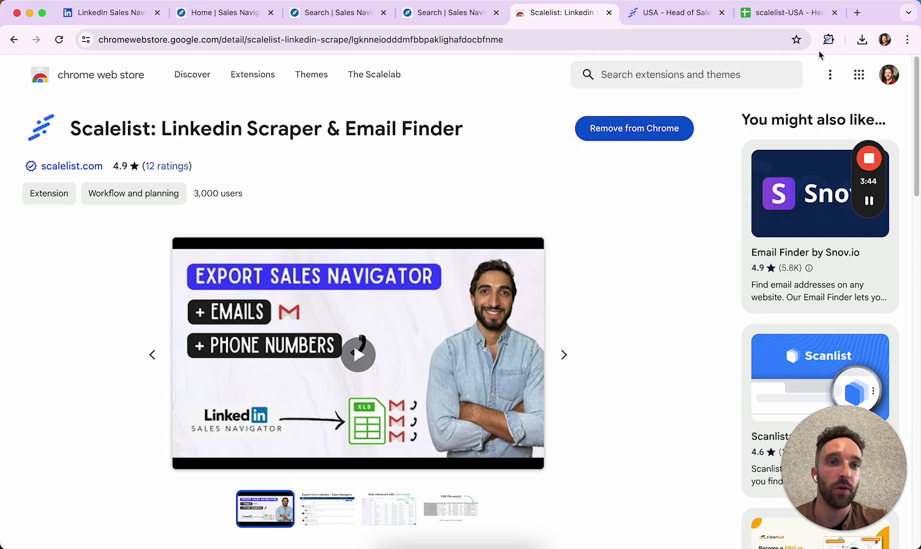
Pin the Scalelist extension to the browser toolbar.
click(828, 39)
click(785, 136)
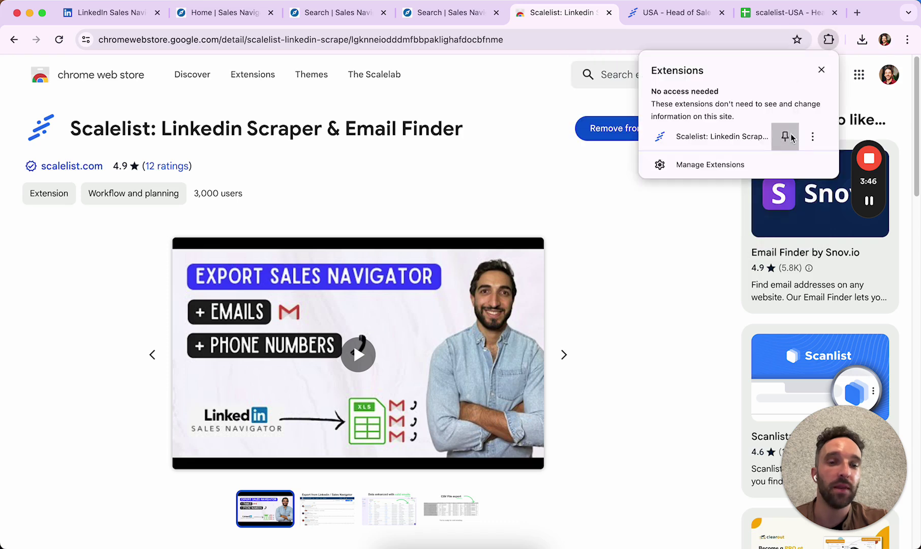
click(671, 264)
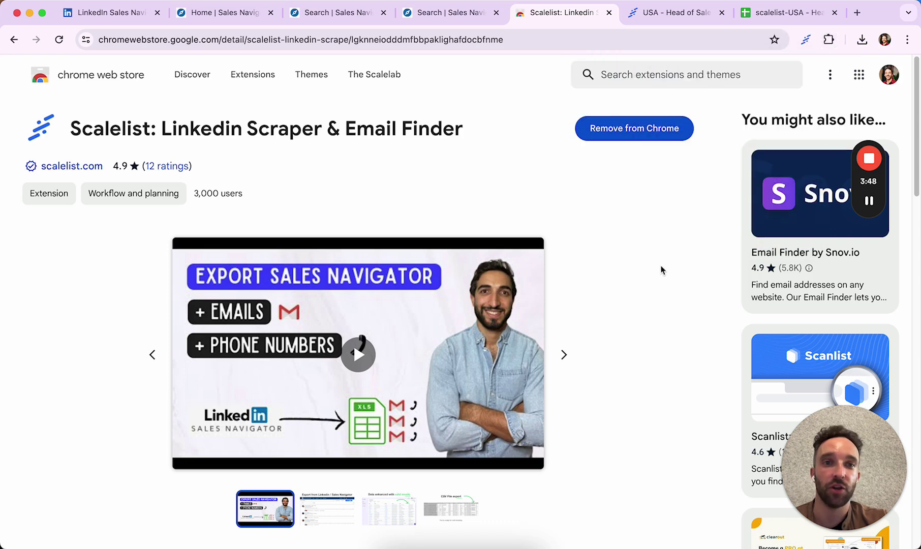
Export the 47 Head of Sales search results to Scalelist with its Export leads button.
click(435, 19)
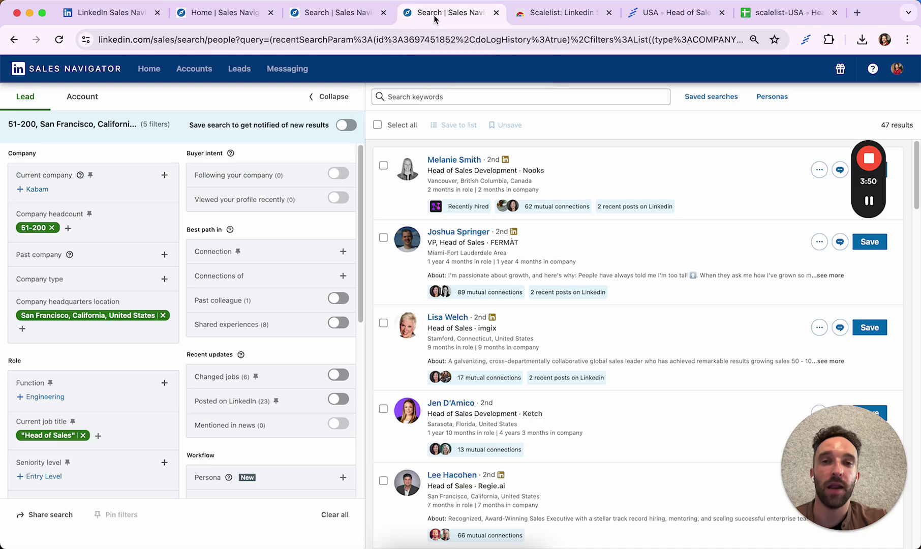
mouse_move(880, 206)
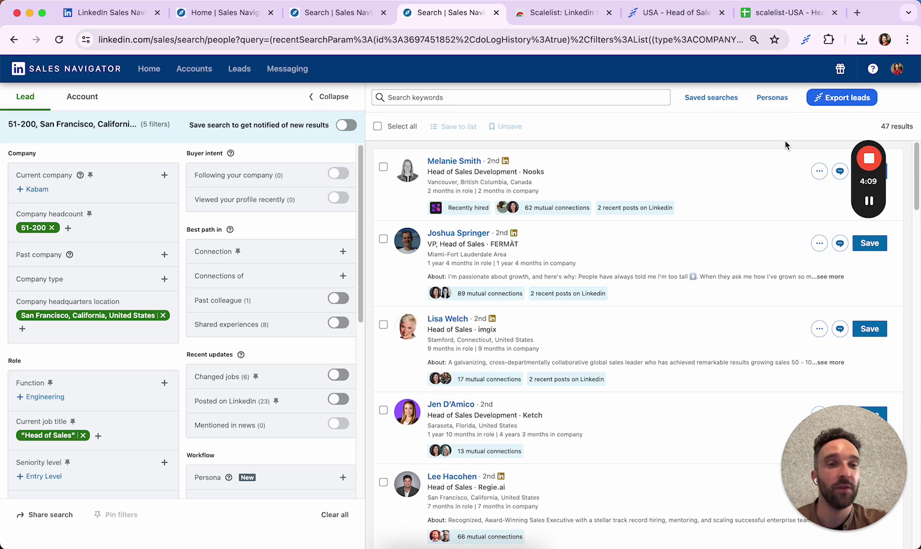
click(837, 99)
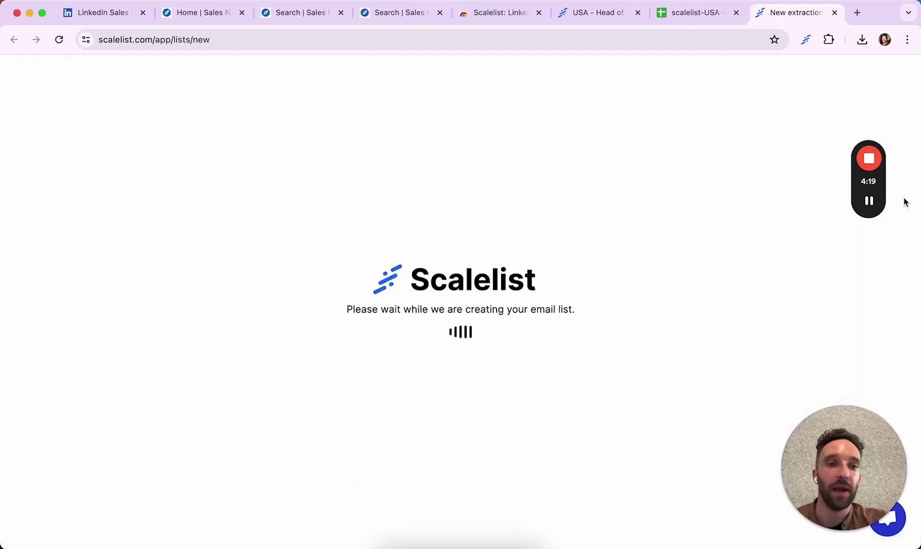
Review the USA - Head of Sales - Software Development - 50-200 list and export all leads as CSV.
click(869, 201)
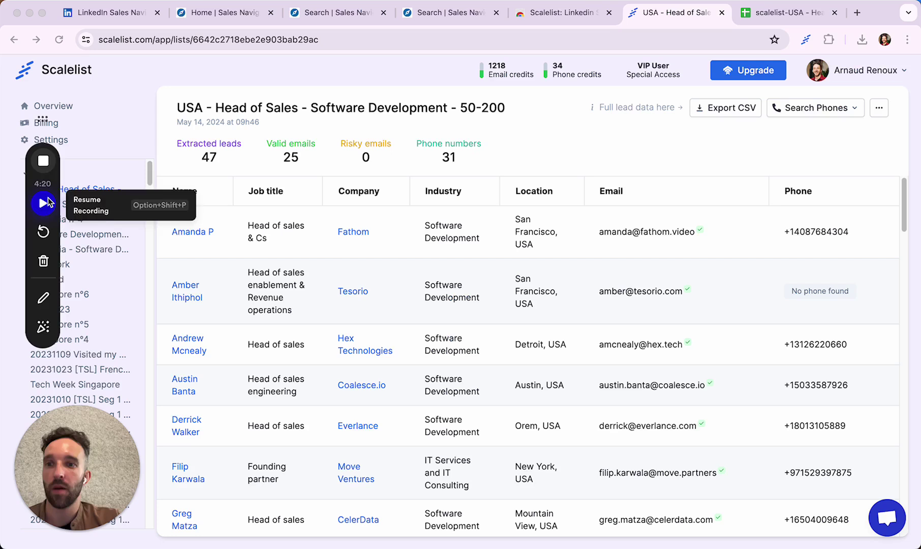
click(46, 201)
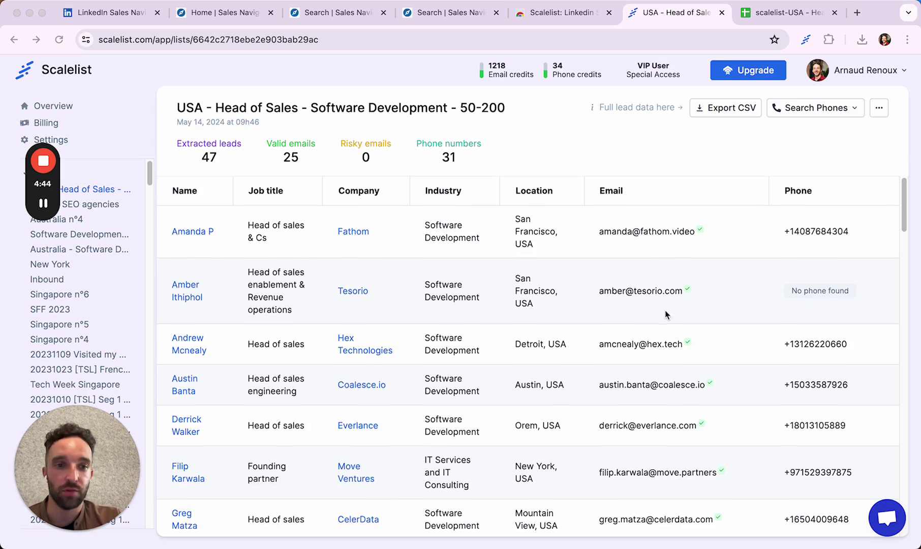
scroll(665, 310, down, 10)
scroll(664, 309, down, 20)
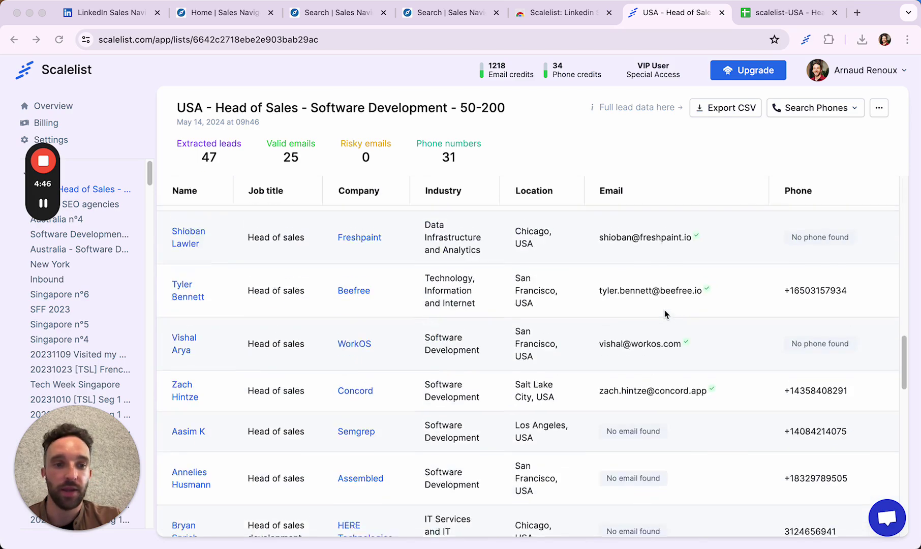
scroll(665, 311, up, 20)
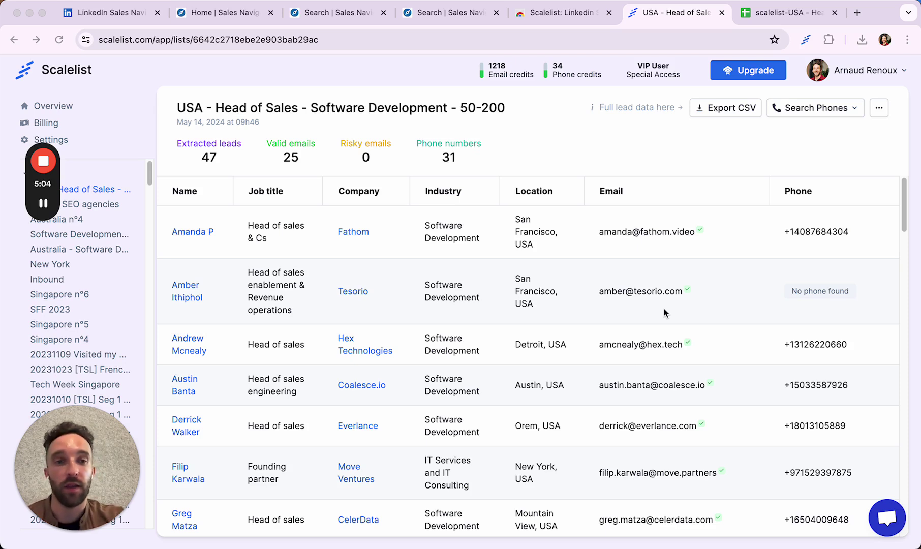
click(728, 111)
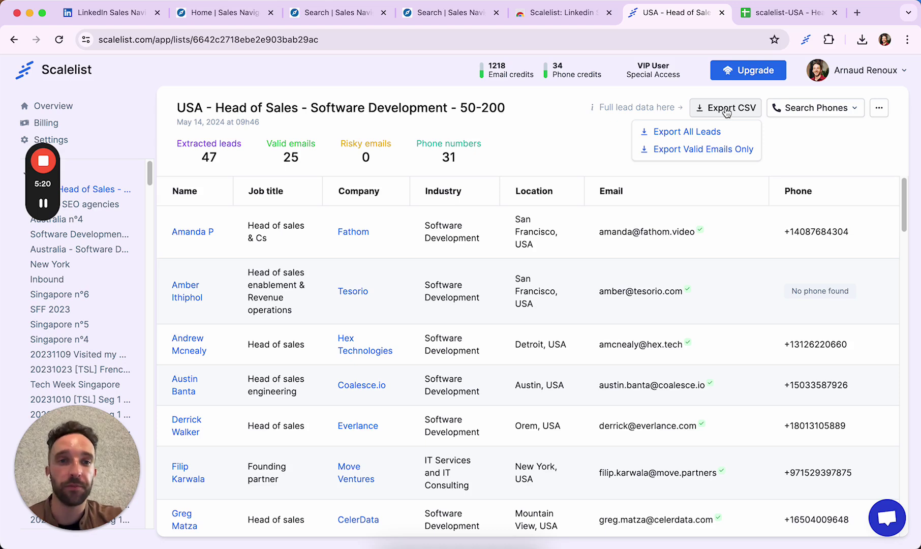
click(693, 131)
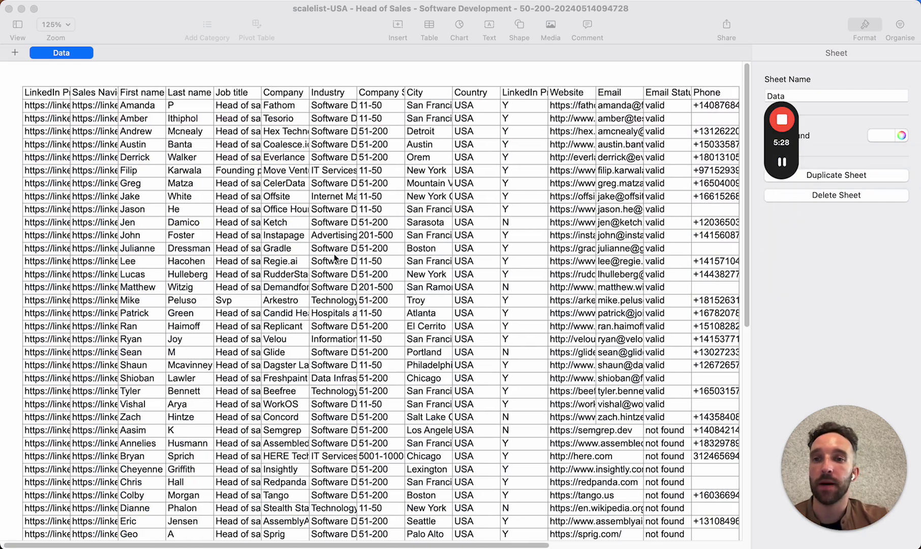
Browse the lead columns and rows in Numbers, then move to the same data in Google Sheets.
scroll(334, 257, right, 3)
scroll(334, 257, left, 3)
scroll(334, 257, right, 1)
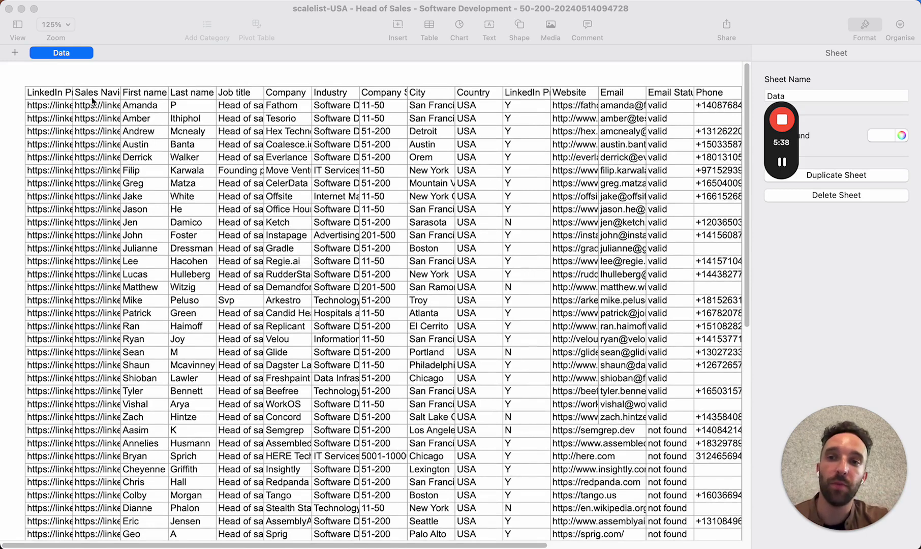
scroll(333, 131, right, 5)
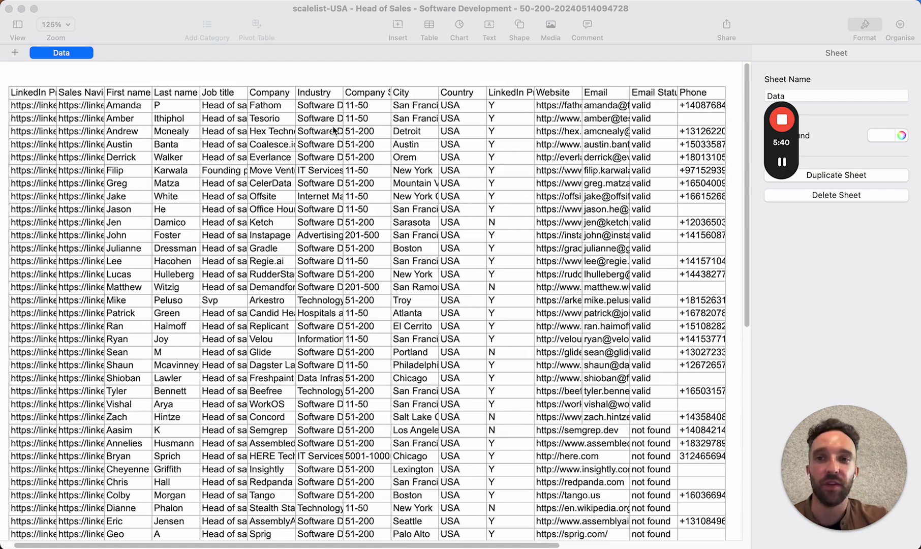
scroll(334, 131, right, 3)
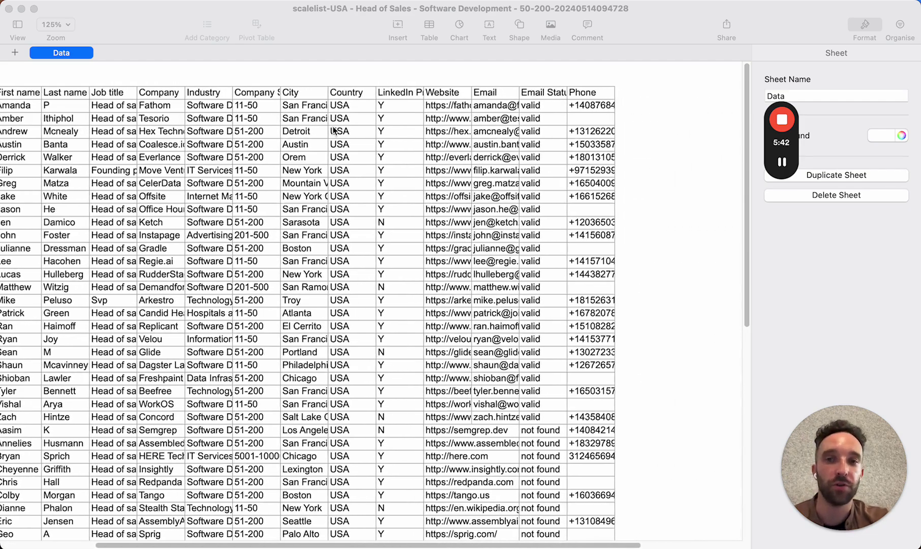
scroll(334, 131, right, 2)
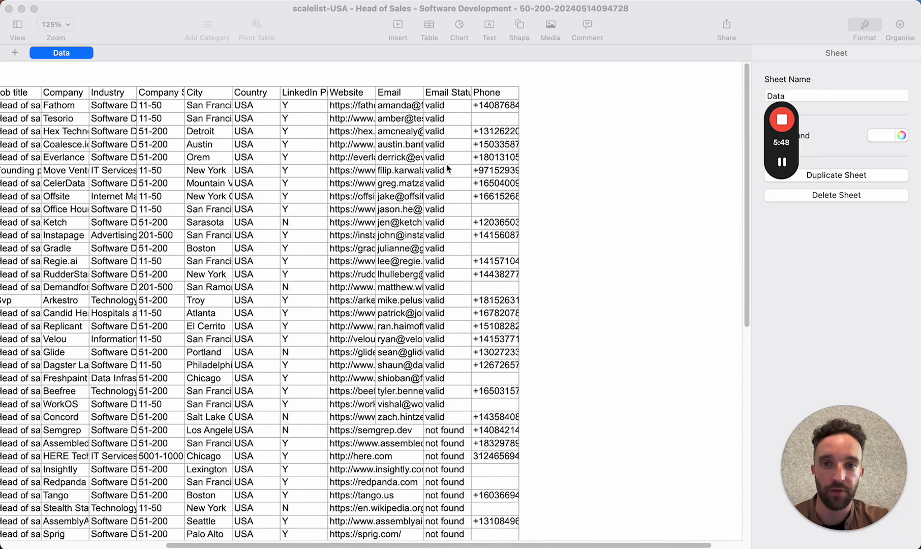
scroll(461, 301, down, 10)
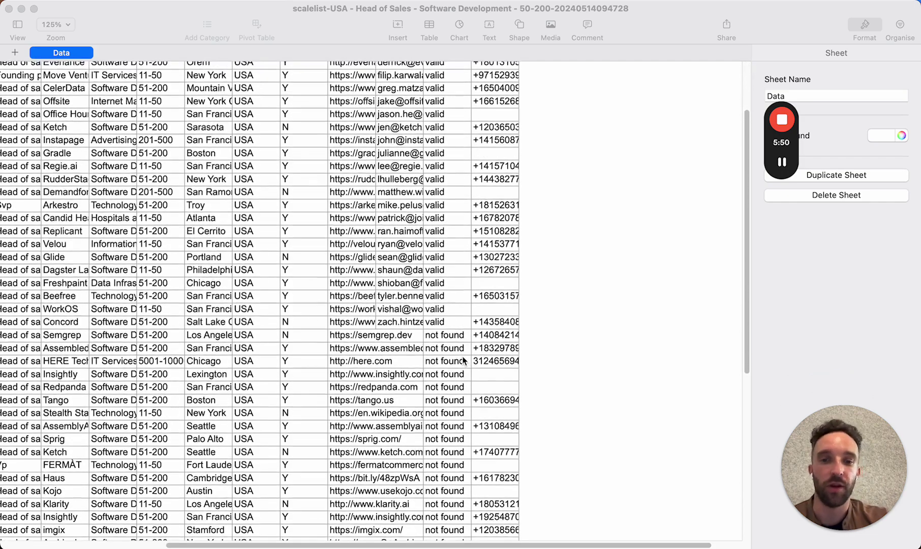
scroll(463, 360, up, 1)
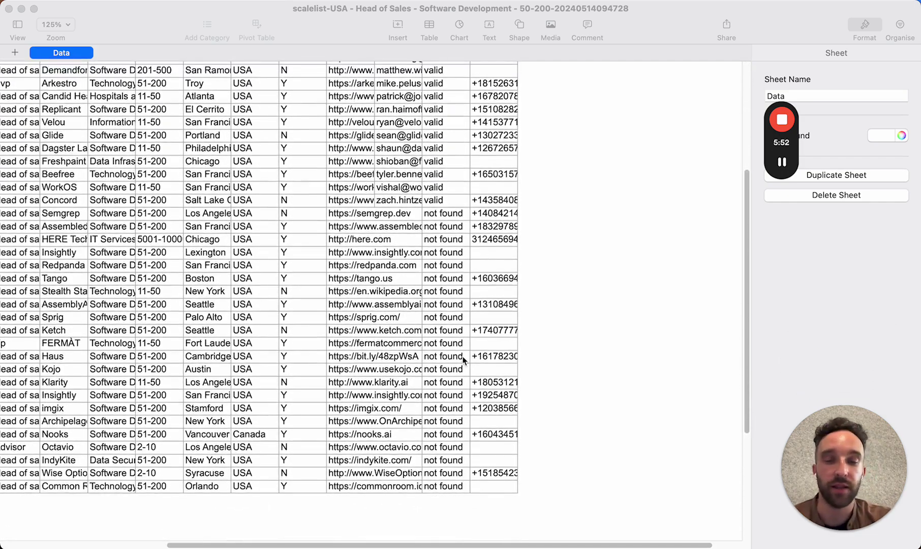
scroll(463, 360, up, 8)
scroll(462, 360, up, 3)
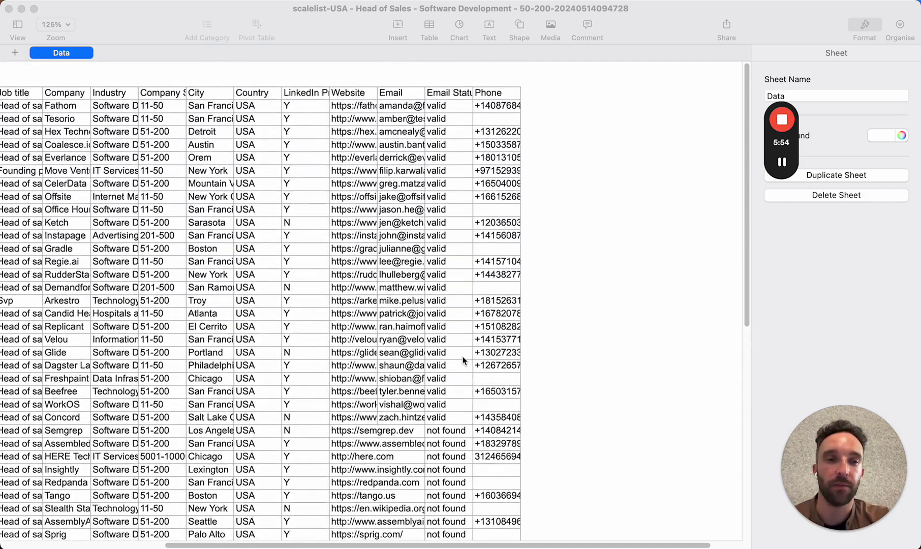
key(super+Tab)
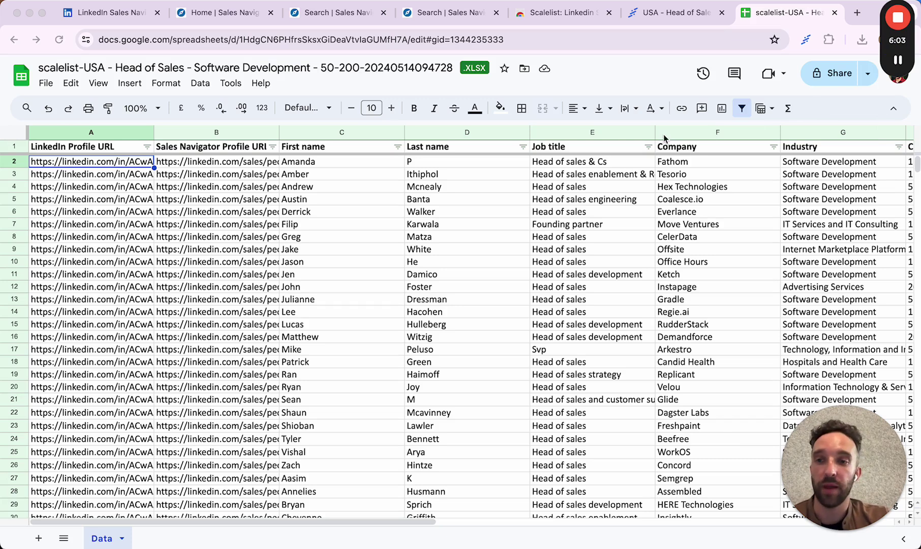
scroll(630, 284, right, 2)
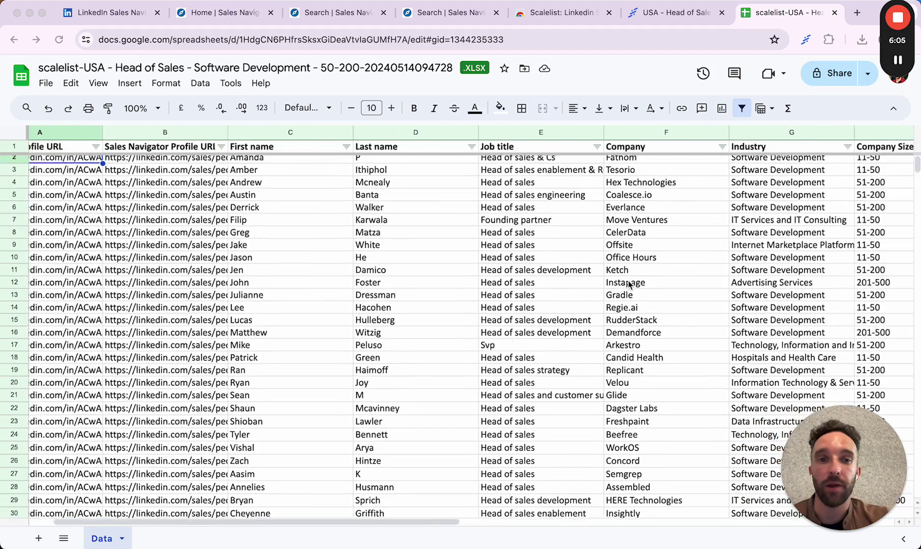
scroll(629, 284, right, 7)
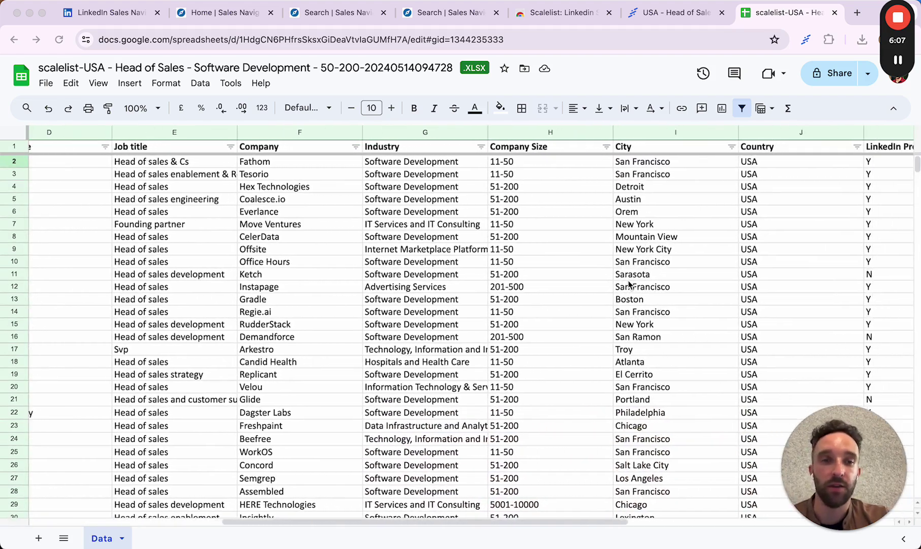
scroll(629, 284, right, 10)
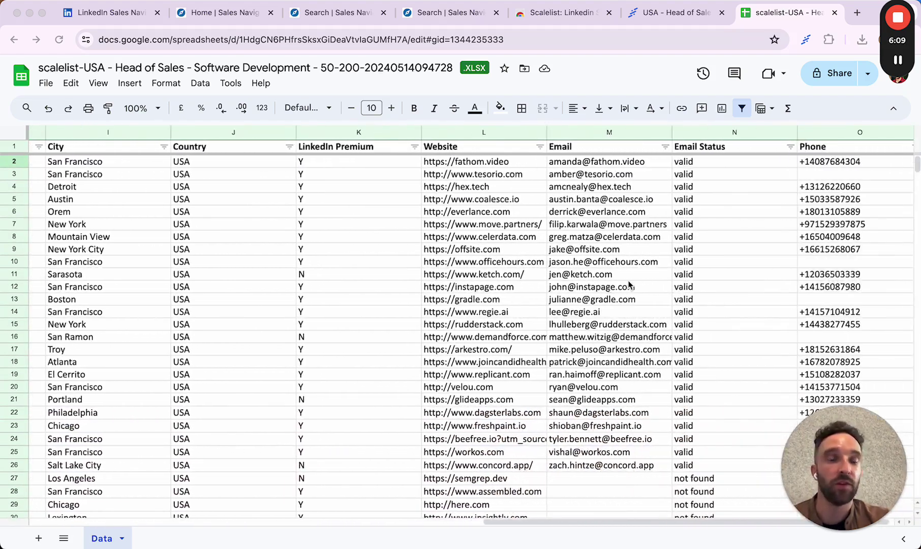
scroll(629, 284, left, 15)
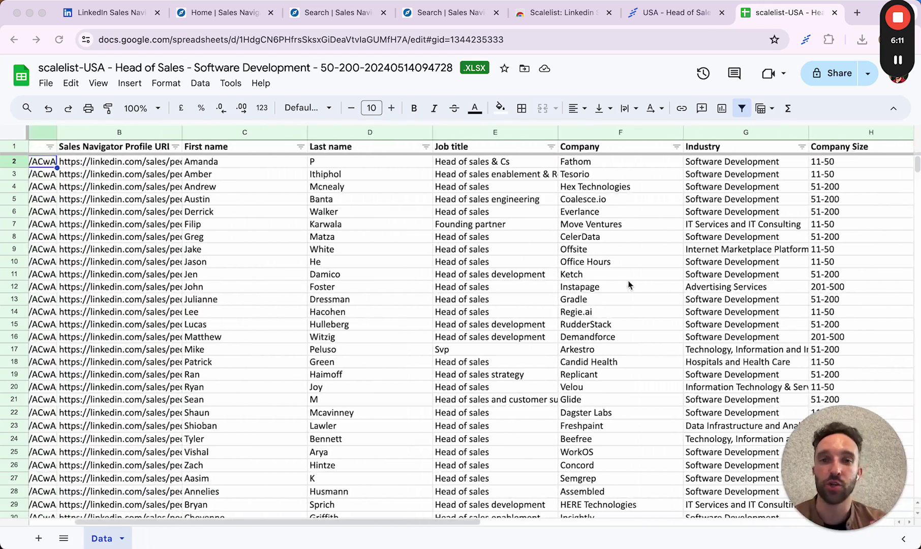
scroll(630, 285, left, 4)
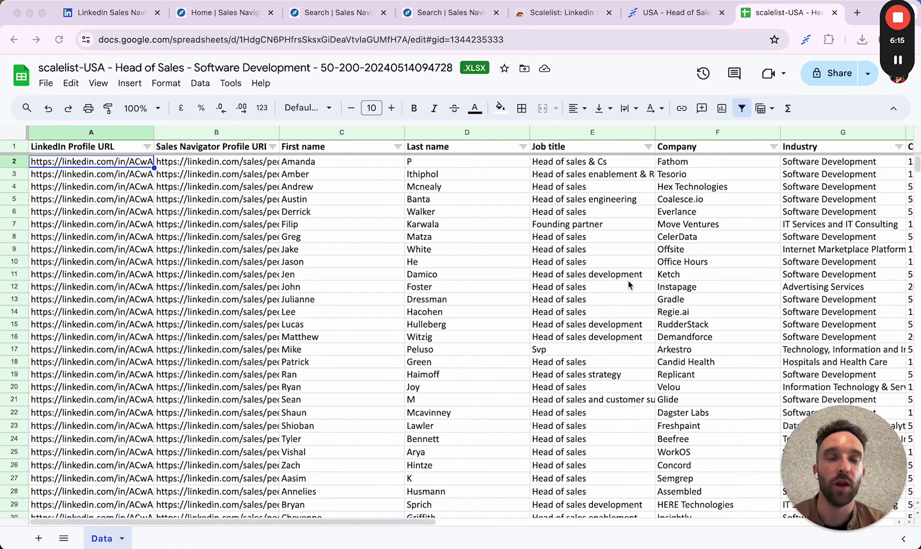
scroll(629, 285, right, 6)
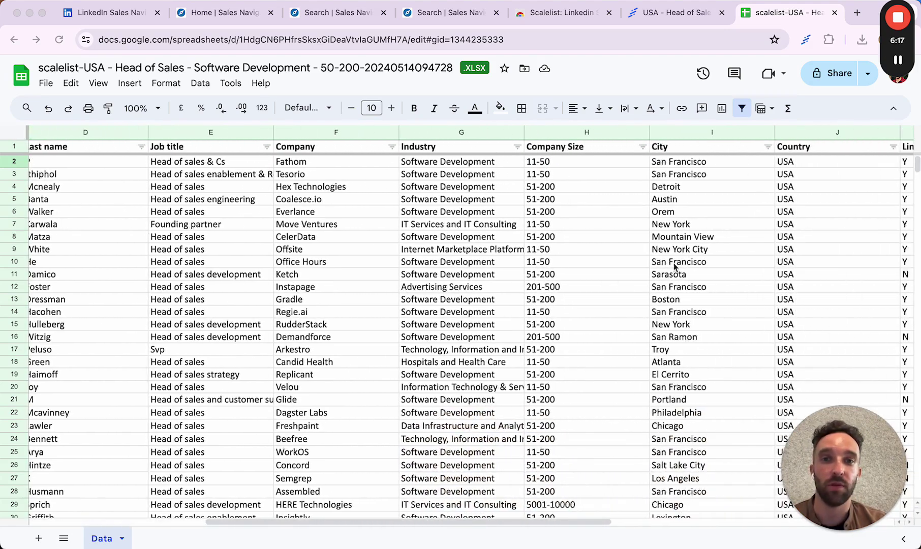
scroll(584, 211, right, 10)
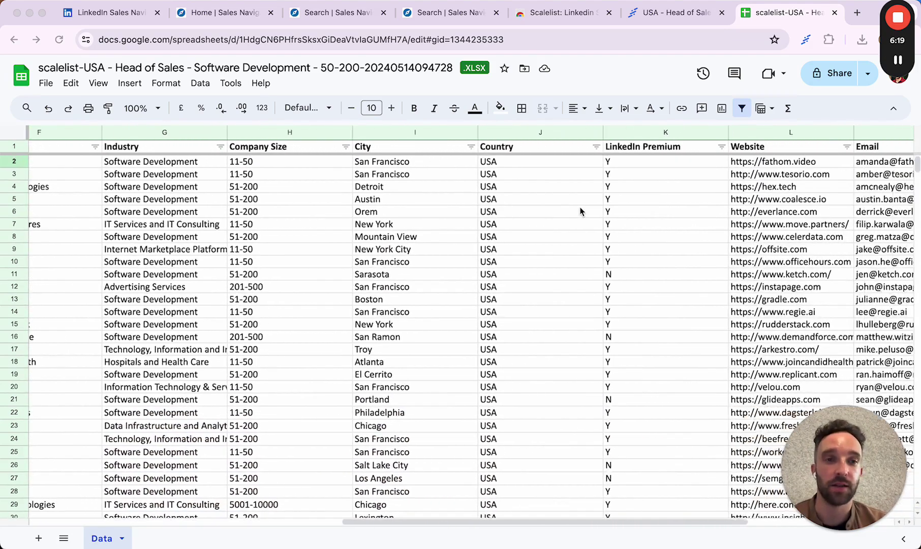